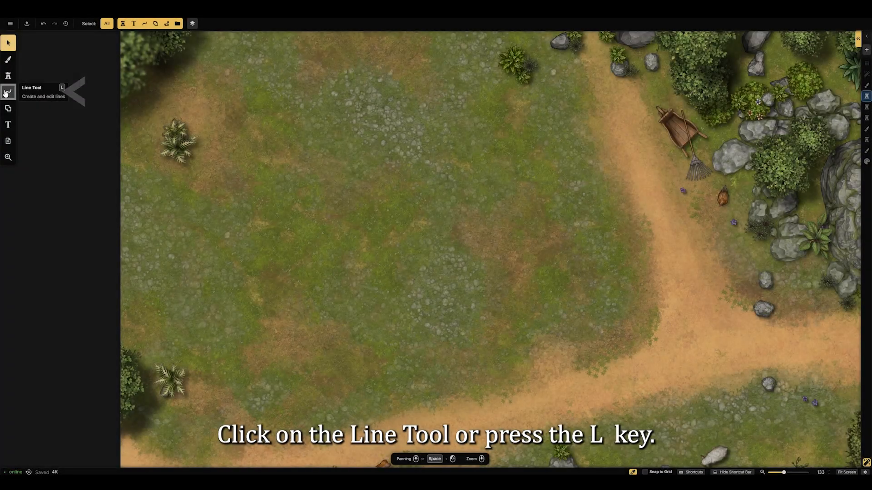
Step: Choose the Line Tool's pen and set its stroke to the Stone Wall texture
{"action": "left_click", "coordinate": [5, 93]}
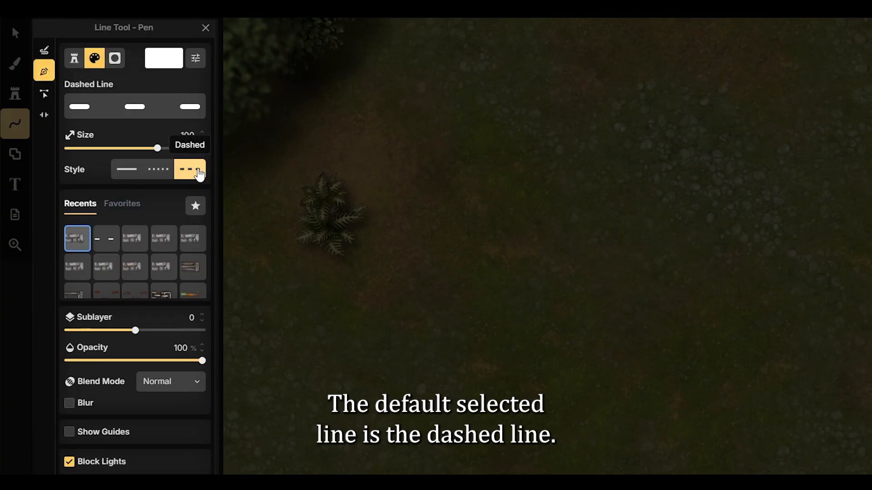
{"action": "left_click", "coordinate": [75, 64]}
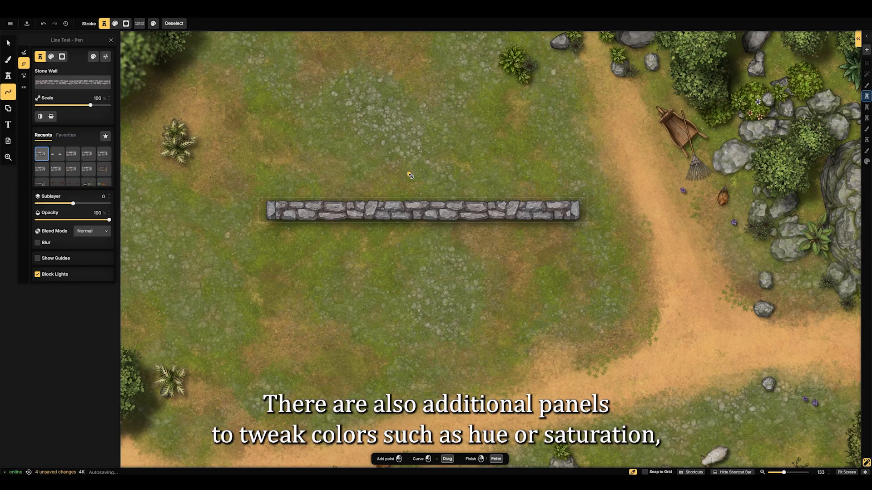
Step: Look over the stone wall line's stroke colour tweaks and its advanced stroke options
{"action": "left_click", "coordinate": [106, 58]}
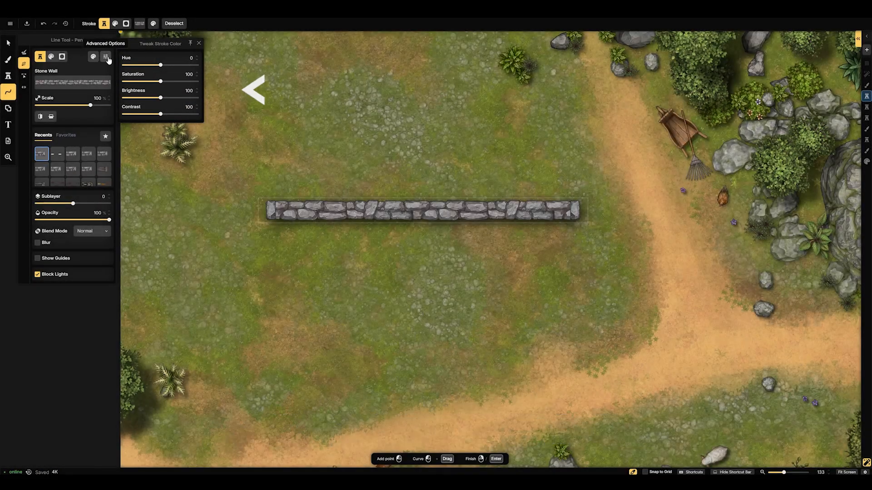
{"action": "left_click", "coordinate": [108, 59]}
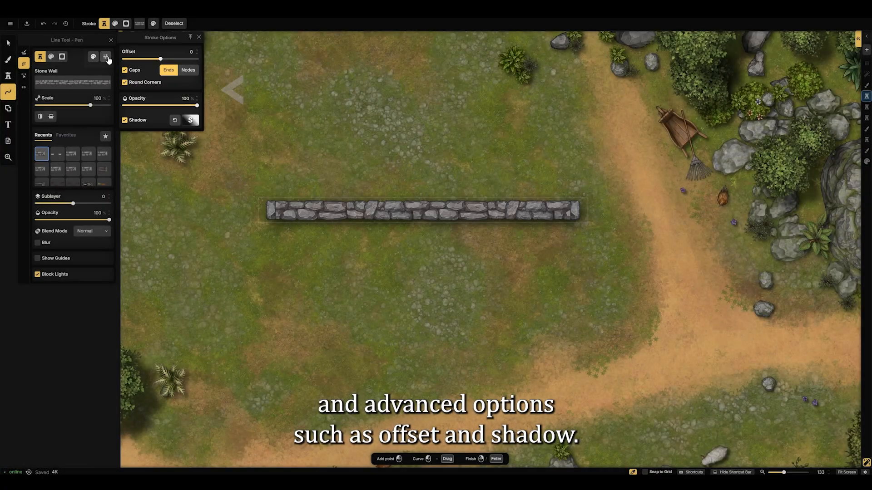
{"action": "left_click", "coordinate": [107, 59]}
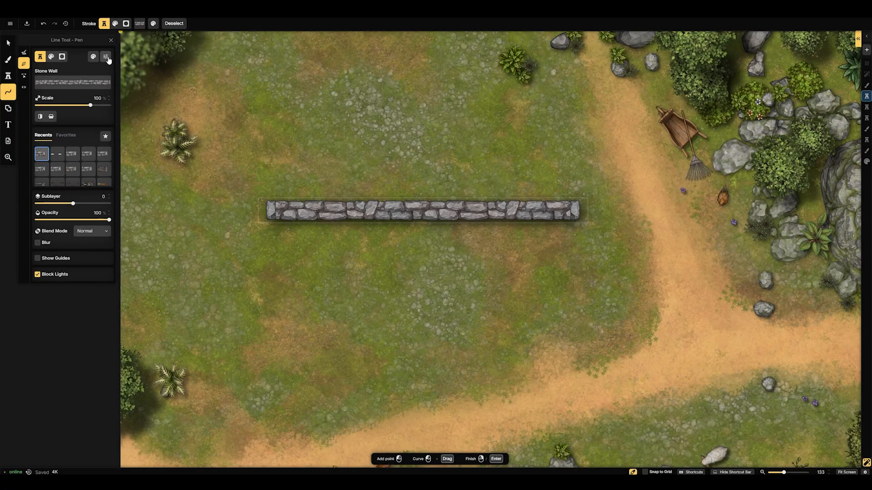
Step: Cut the stone wall line between its second and third nodes, and select an inner node of the longer piece
{"action": "left_click", "coordinate": [24, 74]}
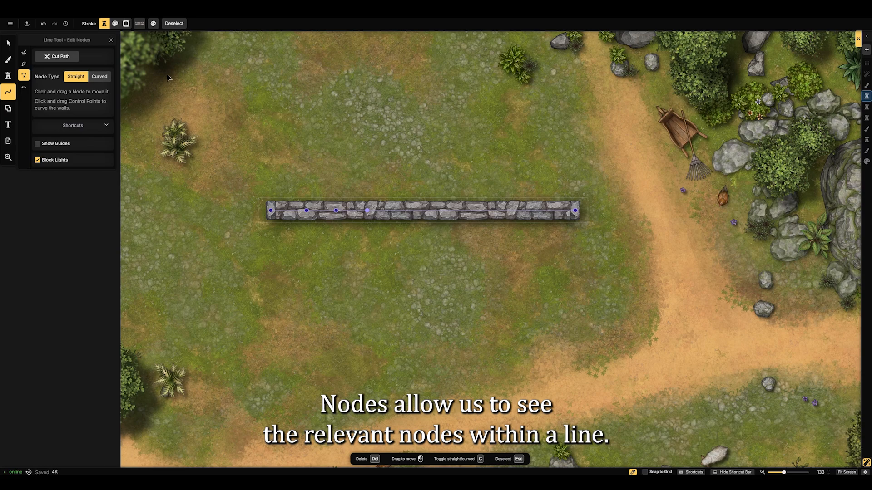
{"action": "left_click", "coordinate": [68, 58]}
{"action": "left_click", "coordinate": [322, 212]}
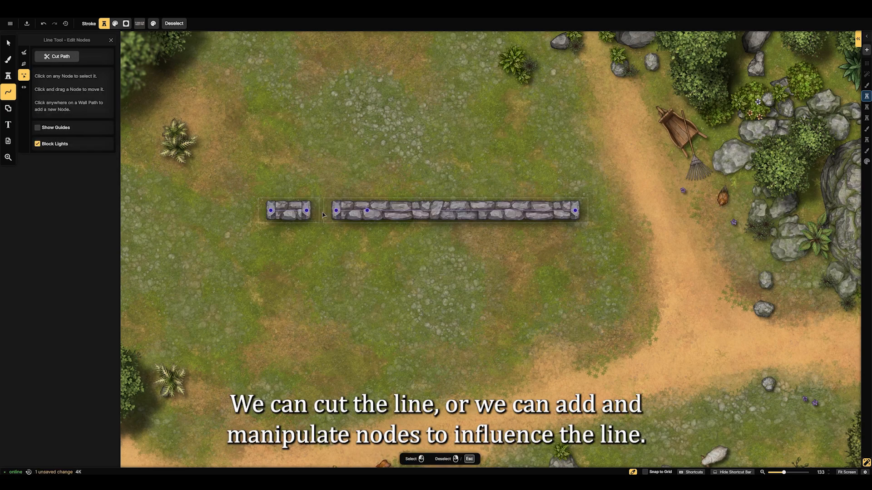
{"action": "mouse_move", "coordinate": [367, 210]}
{"action": "left_mouse_down"}
{"action": "mouse_move", "coordinate": [366, 190]}
{"action": "mouse_move", "coordinate": [366, 210]}
{"action": "left_mouse_up"}
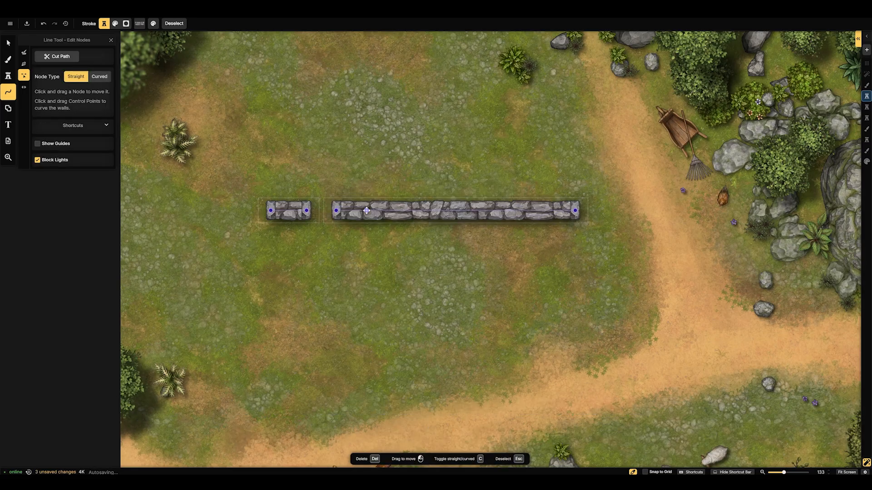
Step: Add a portal to the longer wall piece, widen it, and delete that portal
{"action": "left_click", "coordinate": [24, 89]}
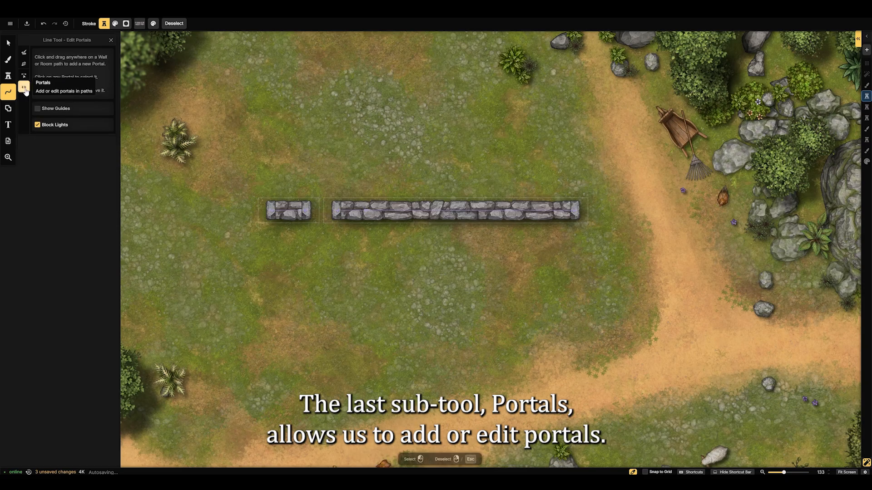
{"action": "left_click", "coordinate": [422, 211]}
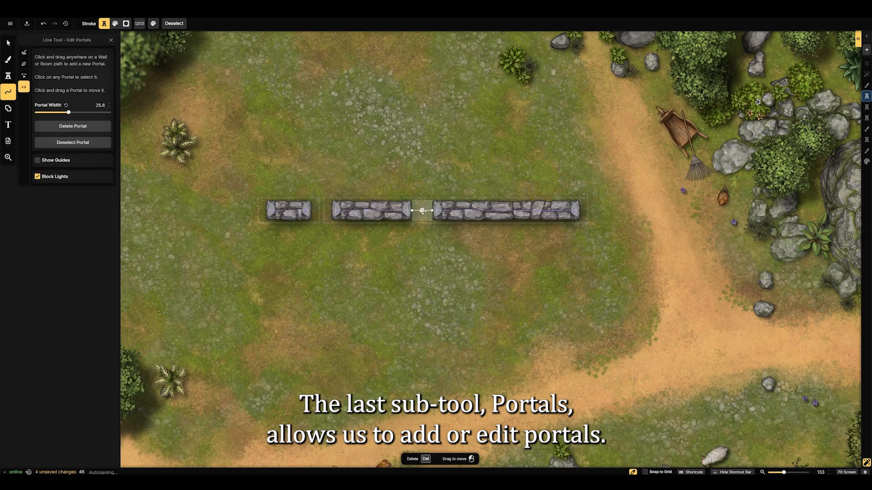
{"action": "left_click_drag", "start_coordinate": [422, 210], "coordinate": [467, 212]}
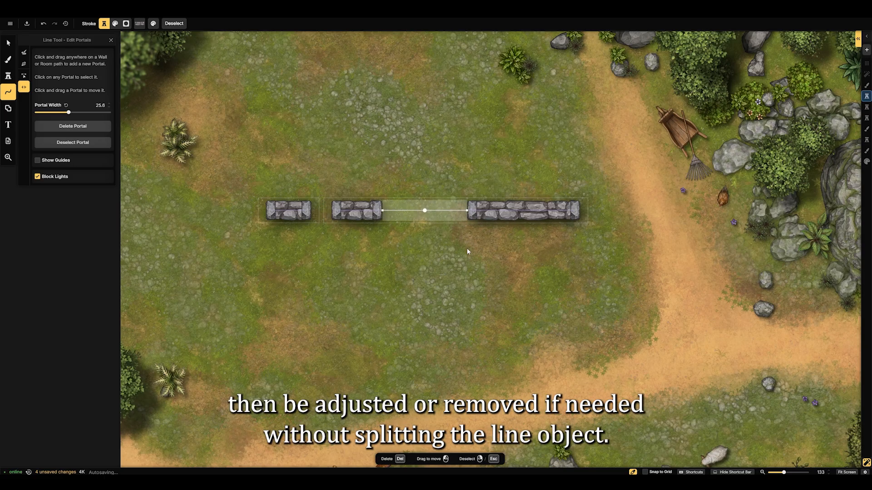
{"action": "left_click", "coordinate": [106, 127]}
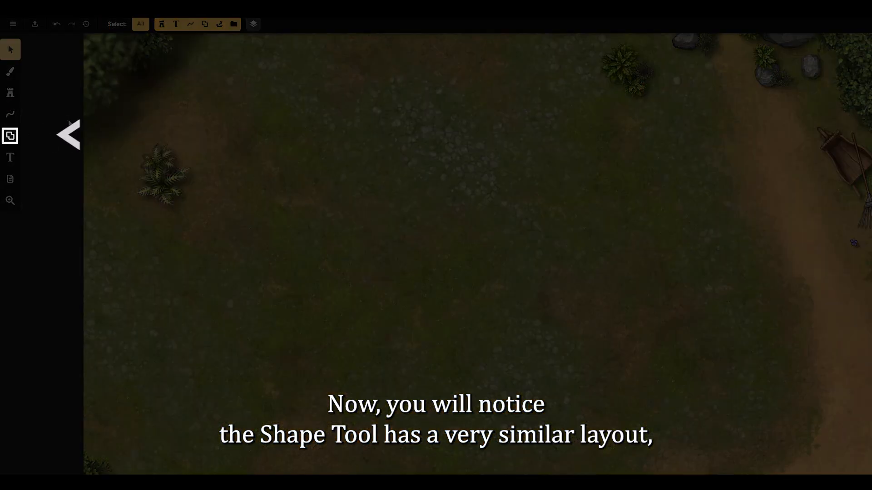
Step: Brush a slanted oblong Stone Wall shape and draw a separate rectangular wall shape below it
{"action": "left_click", "coordinate": [11, 136]}
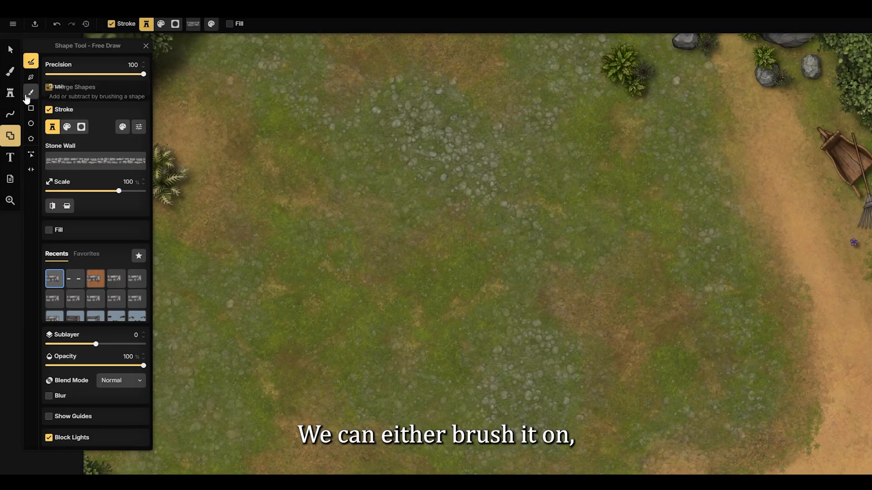
{"action": "left_click", "coordinate": [31, 92]}
{"action": "mouse_move", "coordinate": [226, 90]}
{"action": "left_mouse_down"}
{"action": "mouse_move", "coordinate": [327, 145]}
{"action": "mouse_move", "coordinate": [452, 192]}
{"action": "left_mouse_up"}
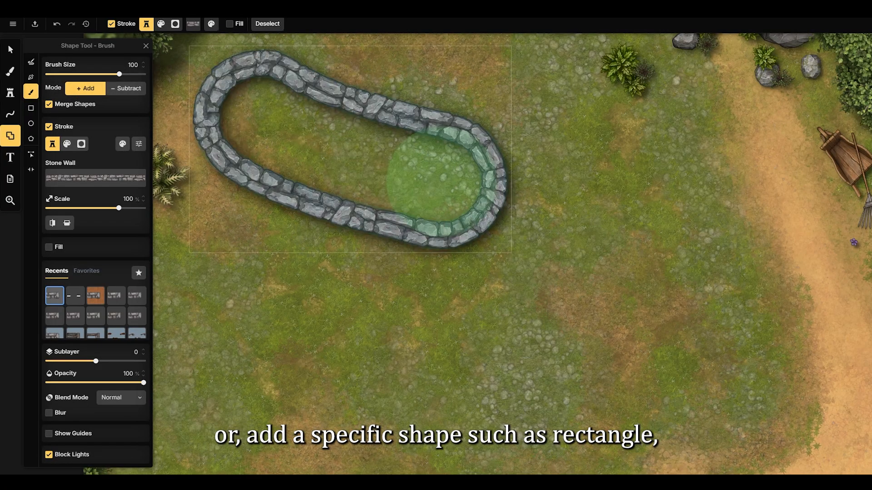
{"action": "left_click", "coordinate": [31, 108]}
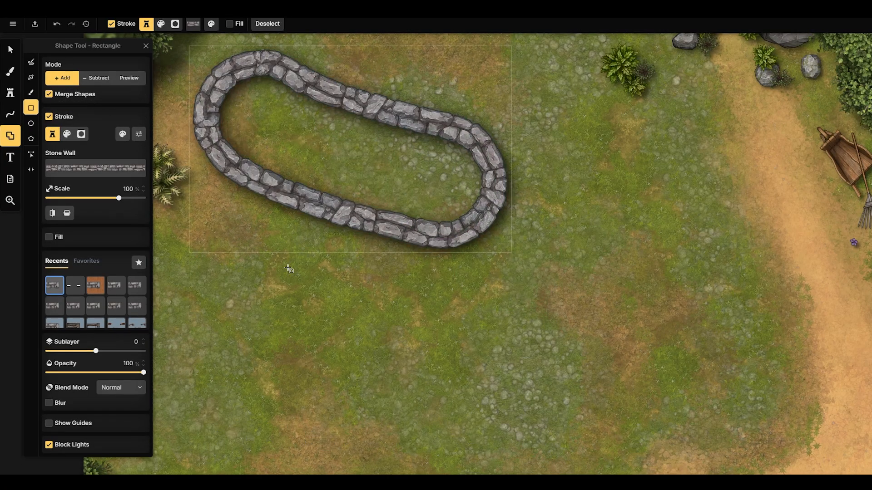
{"action": "left_click_drag", "start_coordinate": [246, 276], "coordinate": [507, 423]}
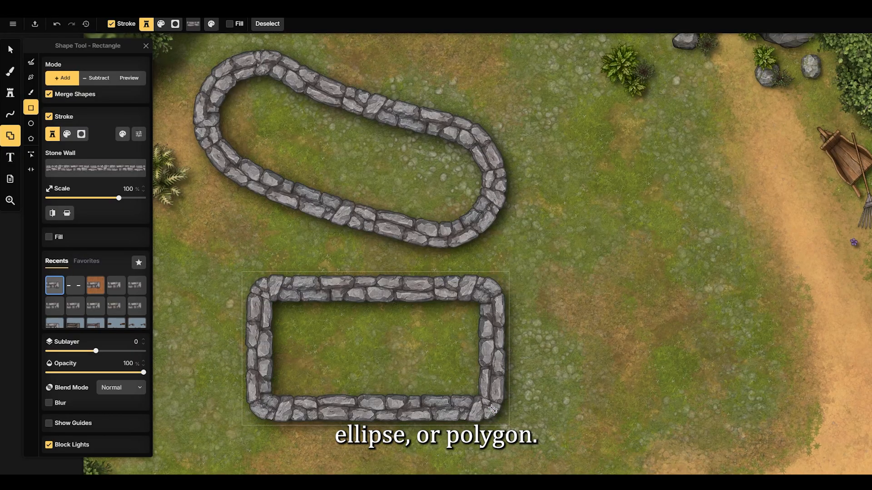
Step: Select both trial stone wall shapes and delete them from the map
{"action": "left_click", "coordinate": [9, 49]}
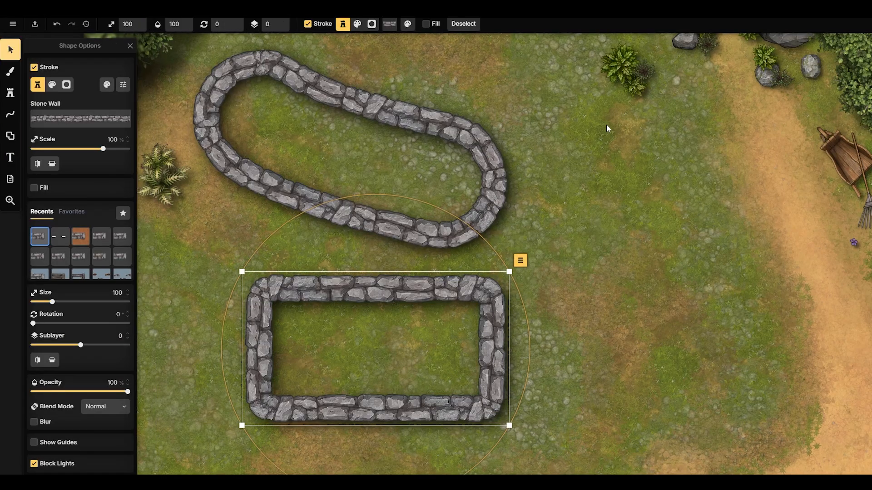
{"action": "left_click_drag", "start_coordinate": [604, 126], "coordinate": [381, 343]}
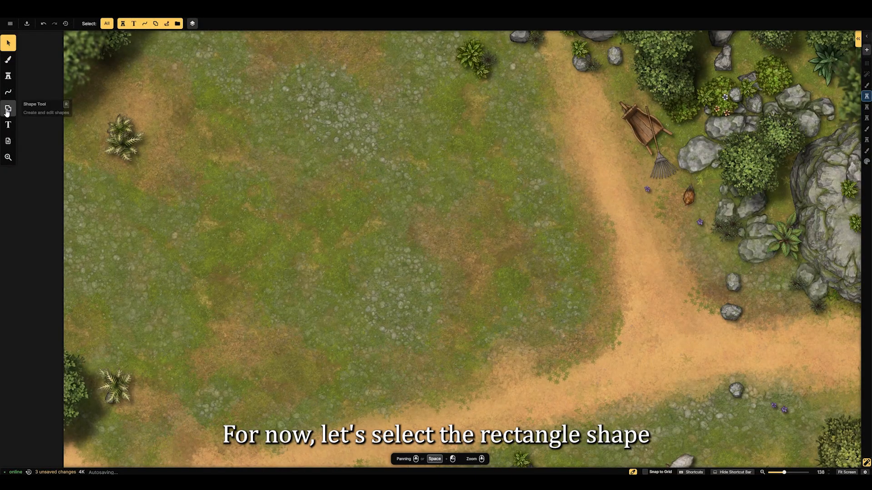
Step: Draw a wide rectangular Stone Wall building west of the path, and open a portal about 91.6 wide in its lower wall
{"action": "left_click", "coordinate": [7, 110]}
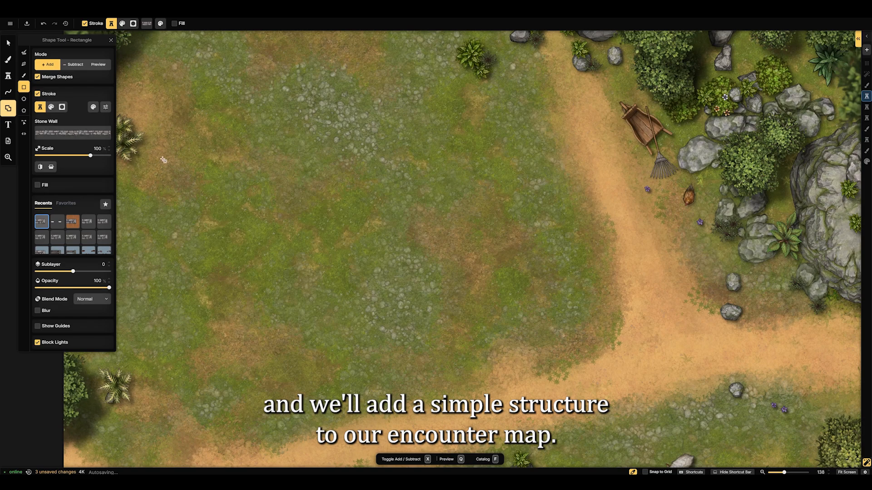
{"action": "left_click_drag", "start_coordinate": [201, 213], "coordinate": [492, 347]}
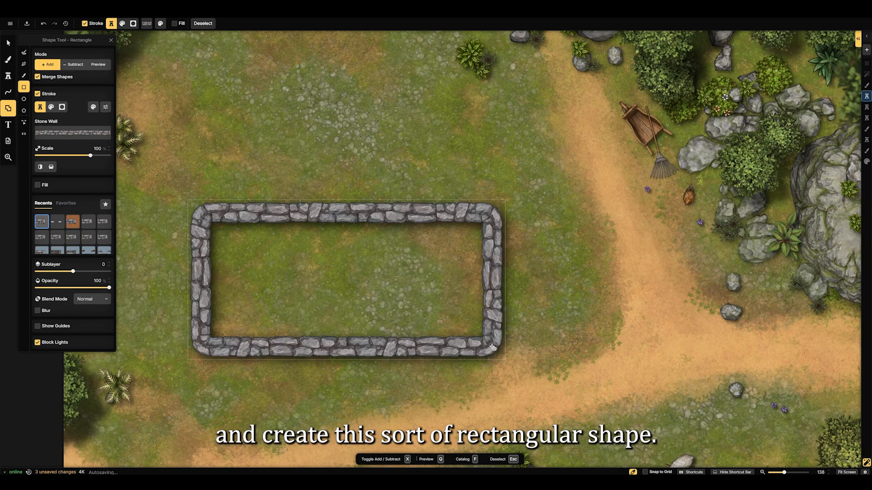
{"action": "left_click", "coordinate": [24, 134]}
{"action": "mouse_move", "coordinate": [353, 346]}
{"action": "left_mouse_down"}
{"action": "mouse_move", "coordinate": [391, 353]}
{"action": "mouse_move", "coordinate": [348, 349]}
{"action": "left_mouse_up"}
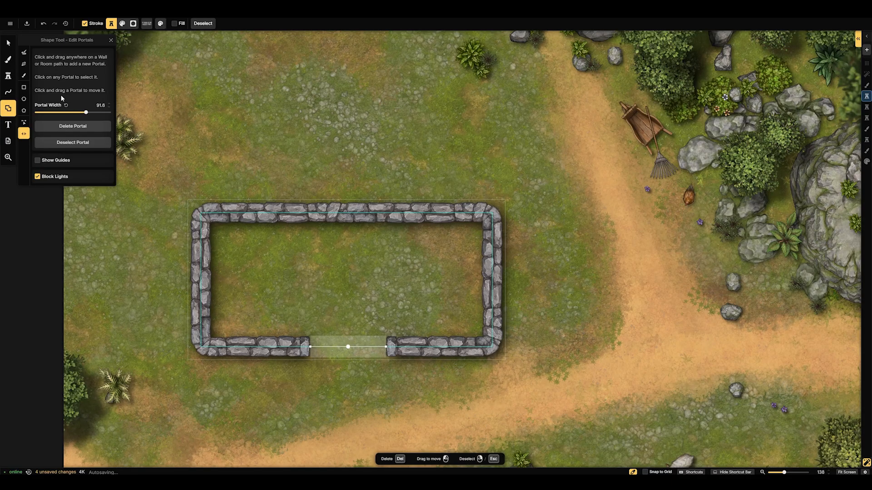
Step: Enable a fill for the rectangular building using the wooden Floor texture
{"action": "left_click", "coordinate": [24, 88]}
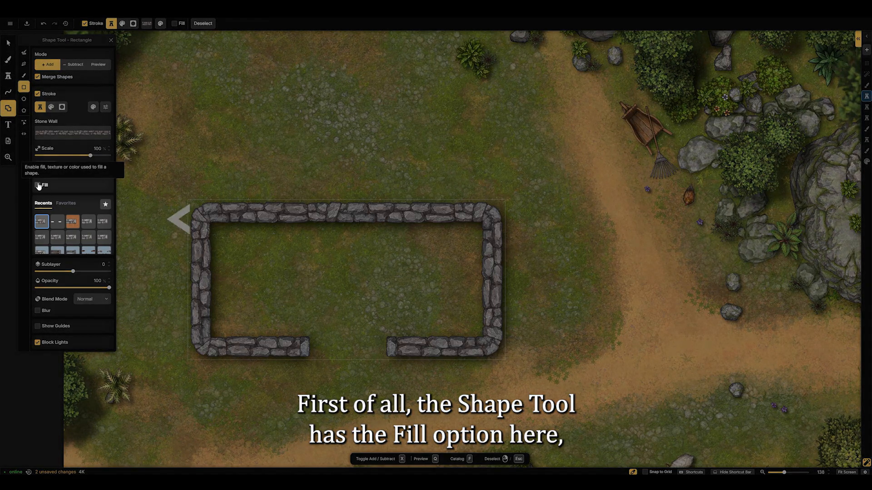
{"action": "left_click", "coordinate": [38, 186]}
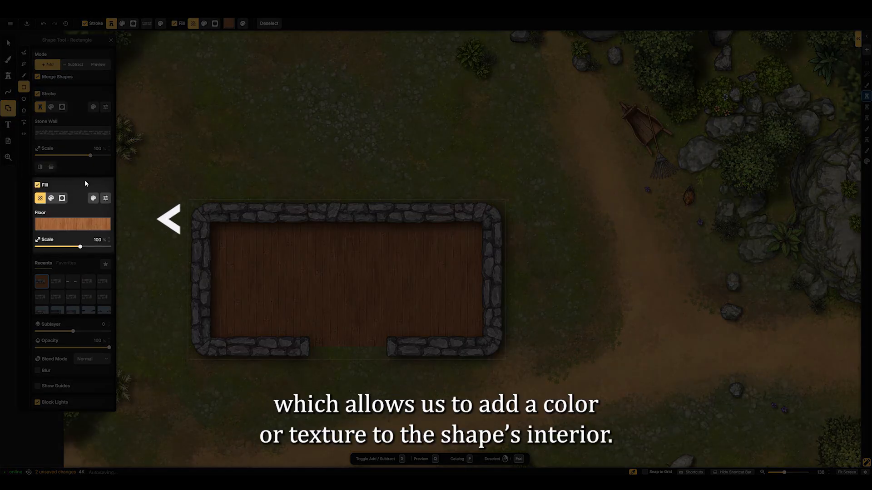
{"action": "left_click", "coordinate": [51, 199]}
{"action": "left_click", "coordinate": [42, 198]}
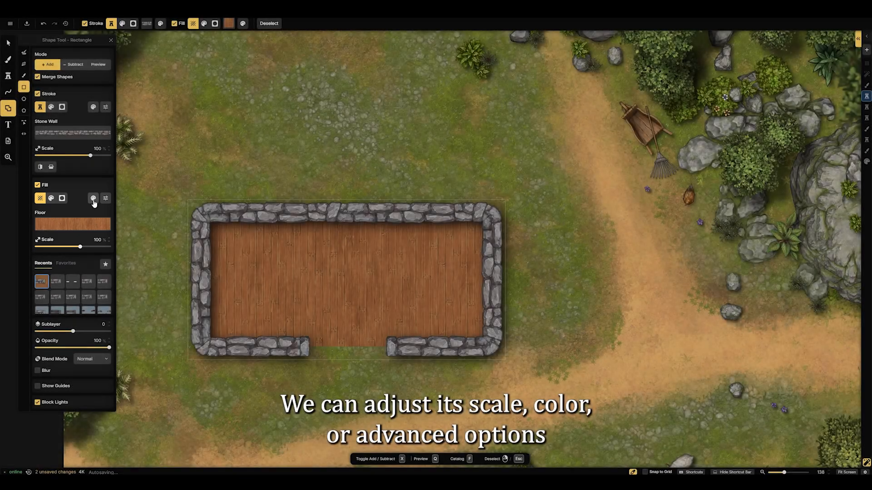
Step: Look over the floor fill's colour tweaks and its advanced options for rotation, offset and opacity
{"action": "left_click", "coordinate": [94, 200]}
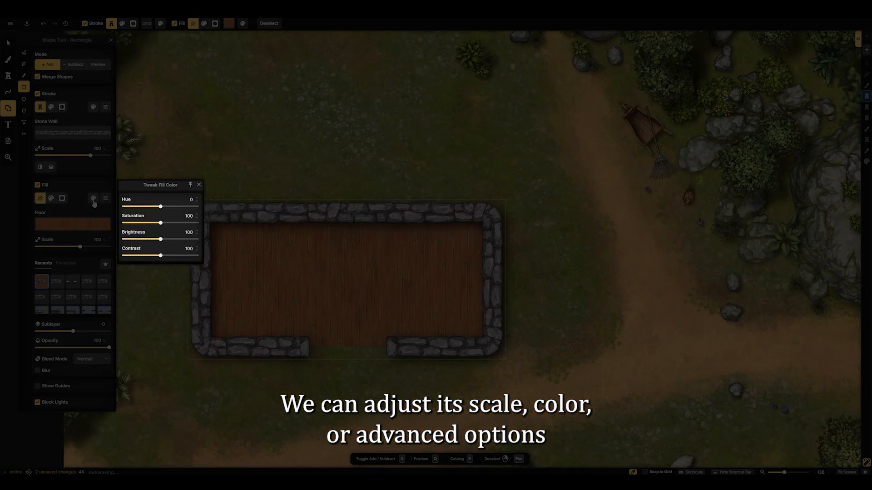
{"action": "left_click", "coordinate": [106, 201]}
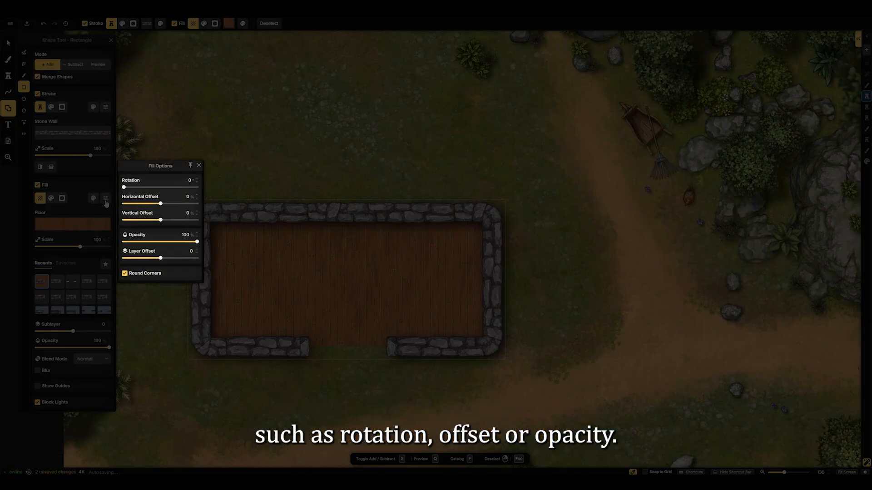
{"action": "left_click", "coordinate": [106, 202]}
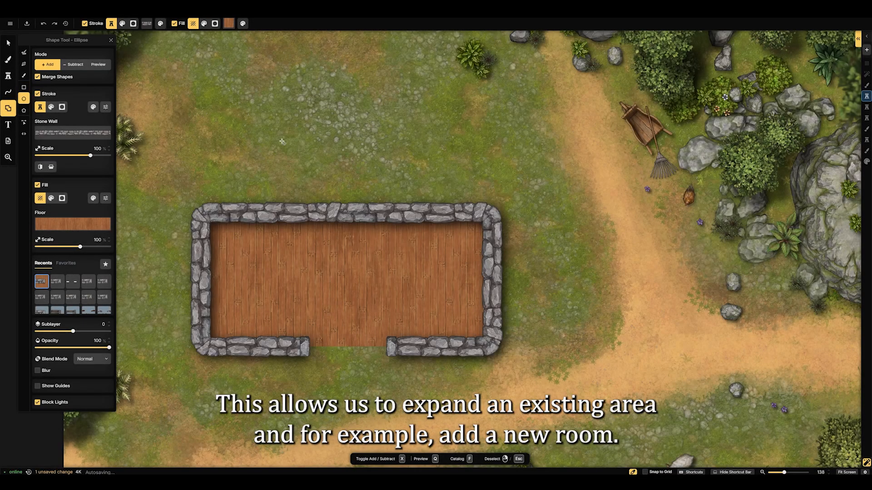
Step: Extend the building with a merged rectangular room on its upper side and a rounded elliptical room on its right side
{"action": "left_click", "coordinate": [24, 86]}
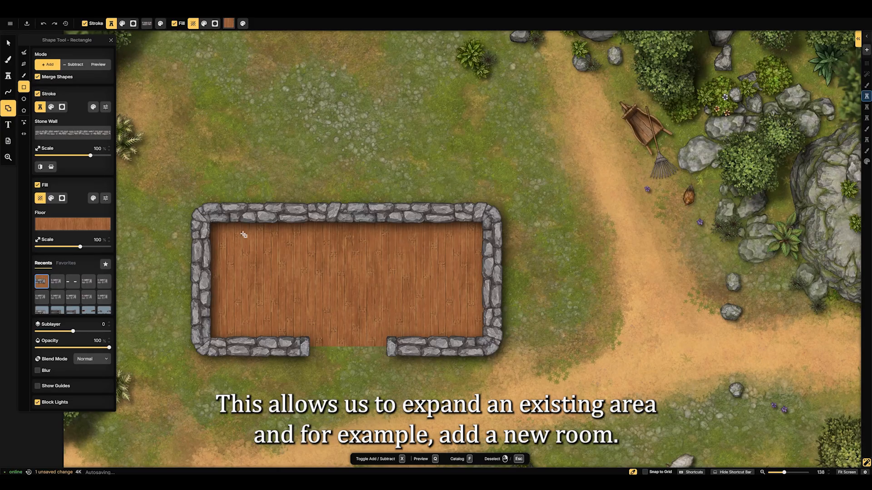
{"action": "left_click_drag", "start_coordinate": [255, 238], "coordinate": [441, 107]}
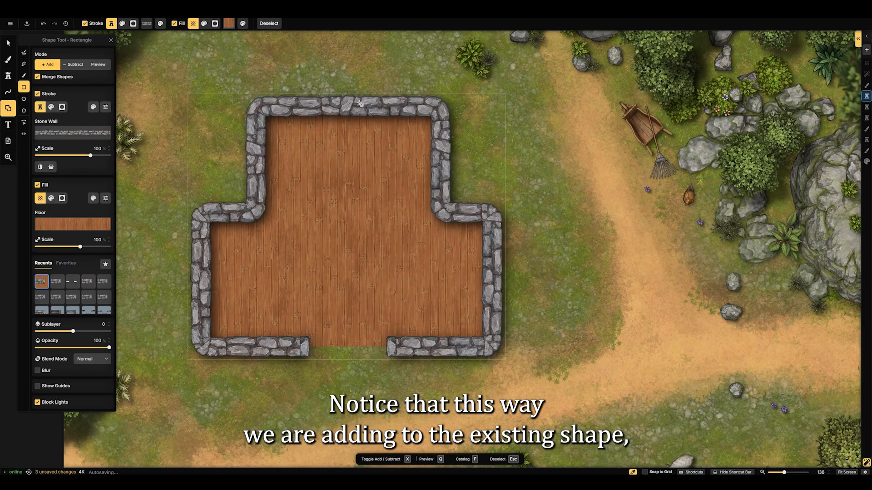
{"action": "left_click", "coordinate": [24, 99]}
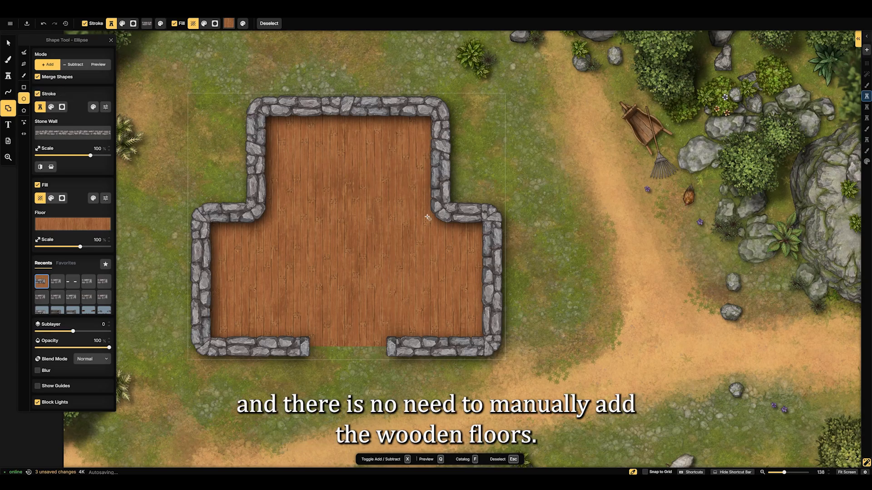
{"action": "left_click_drag", "start_coordinate": [421, 214], "coordinate": [556, 348]}
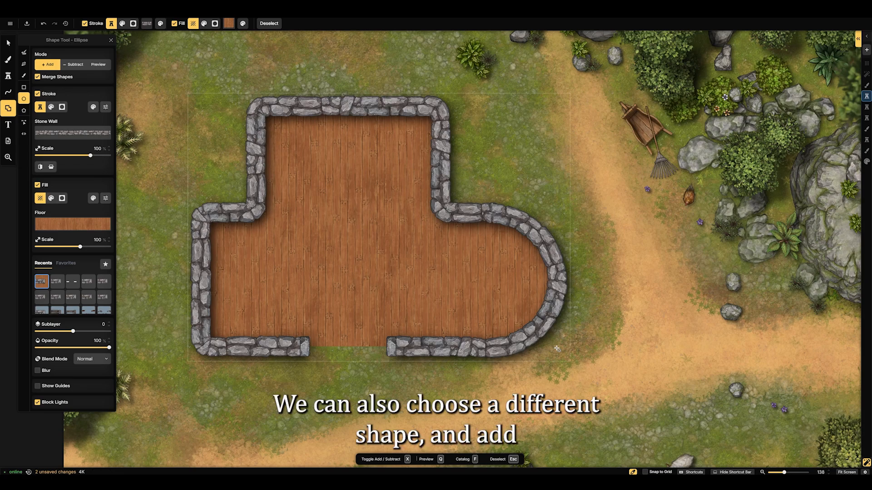
Step: Subtract a rectangle from the upper room to shorten it along its top wall
{"action": "left_click", "coordinate": [24, 88]}
{"action": "left_click", "coordinate": [75, 64]}
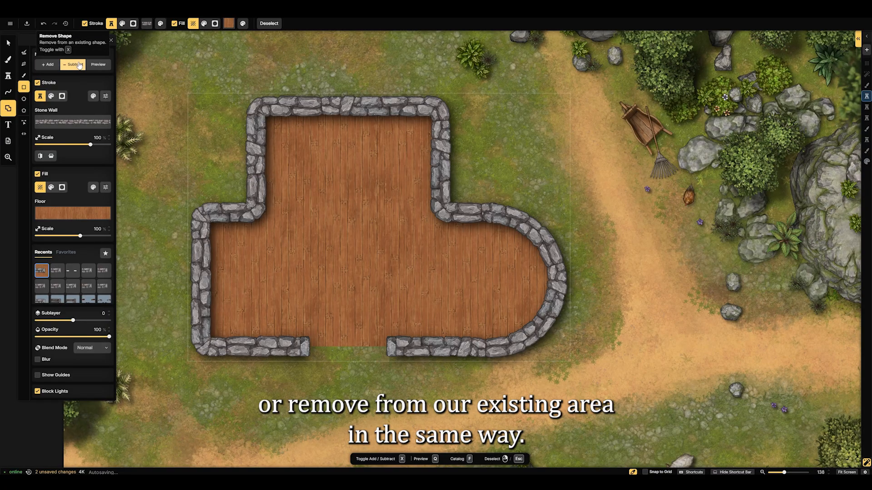
{"action": "left_click_drag", "start_coordinate": [223, 61], "coordinate": [478, 136]}
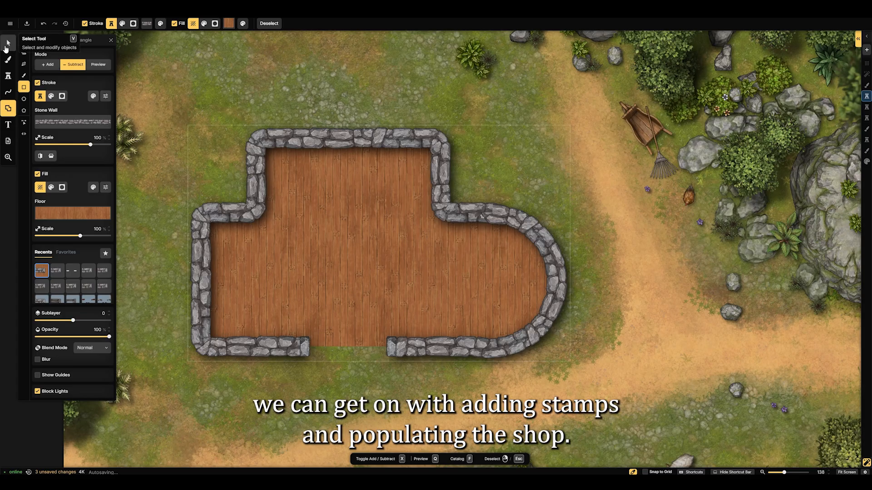
Step: Select the furnished shop building together with the objects in and around it
{"action": "left_click", "coordinate": [8, 43]}
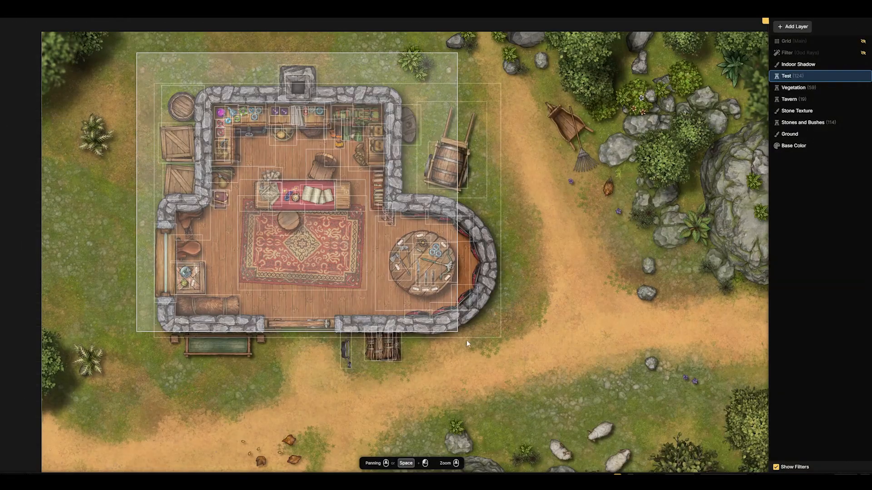
{"action": "left_click_drag", "start_coordinate": [467, 340], "coordinate": [519, 399]}
{"action": "left_click_drag", "start_coordinate": [559, 226], "coordinate": [528, 180]}
{"action": "left_click_drag", "start_coordinate": [447, 243], "coordinate": [433, 259]}
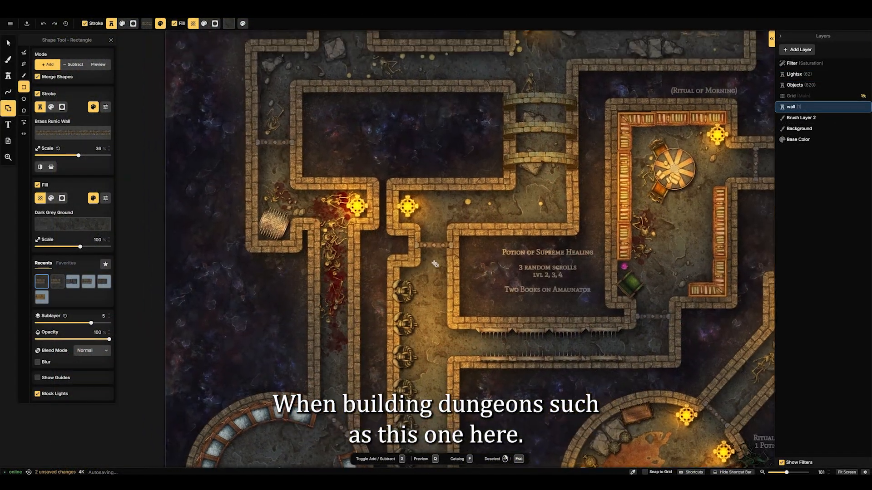
Step: Add merged rectangular corridors to the dungeon's Brass Runic Wall shape, one running vertically and one extending to the left
{"action": "left_click_drag", "start_coordinate": [435, 264], "coordinate": [488, 344]}
{"action": "left_click_drag", "start_coordinate": [507, 280], "coordinate": [481, 190]}
{"action": "left_click_drag", "start_coordinate": [384, 165], "coordinate": [229, 208]}
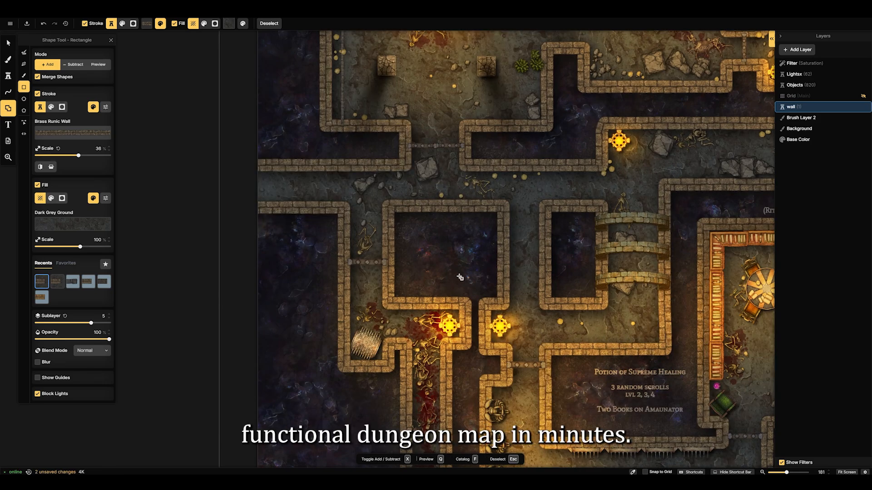